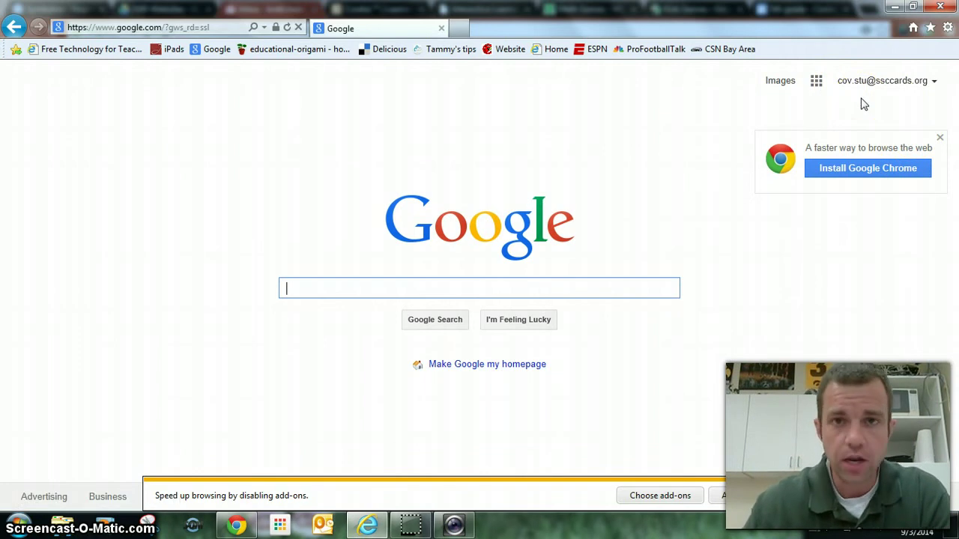
# Step: View the signed-in Google account's details and sign-out option
pyautogui.click(934, 84)
pyautogui.click(910, 218)
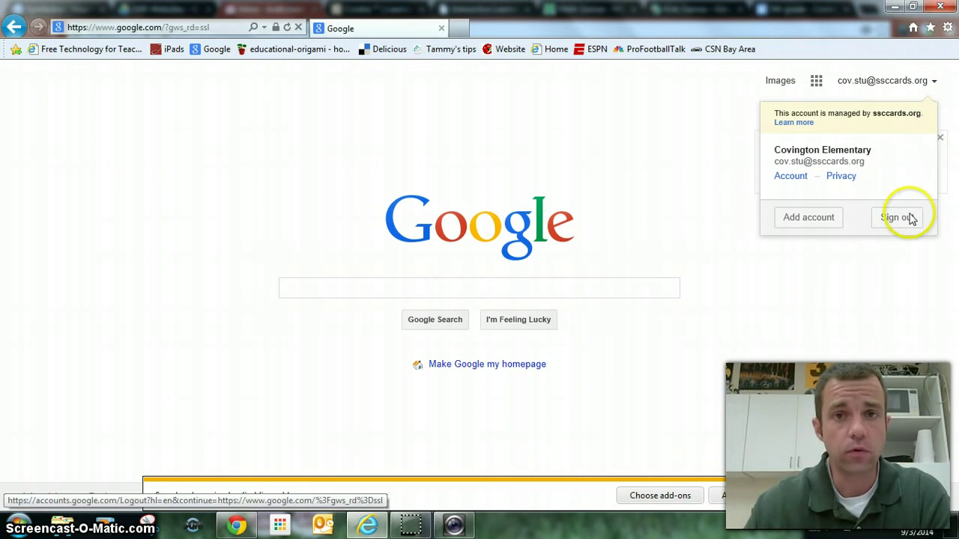
pyautogui.click(884, 269)
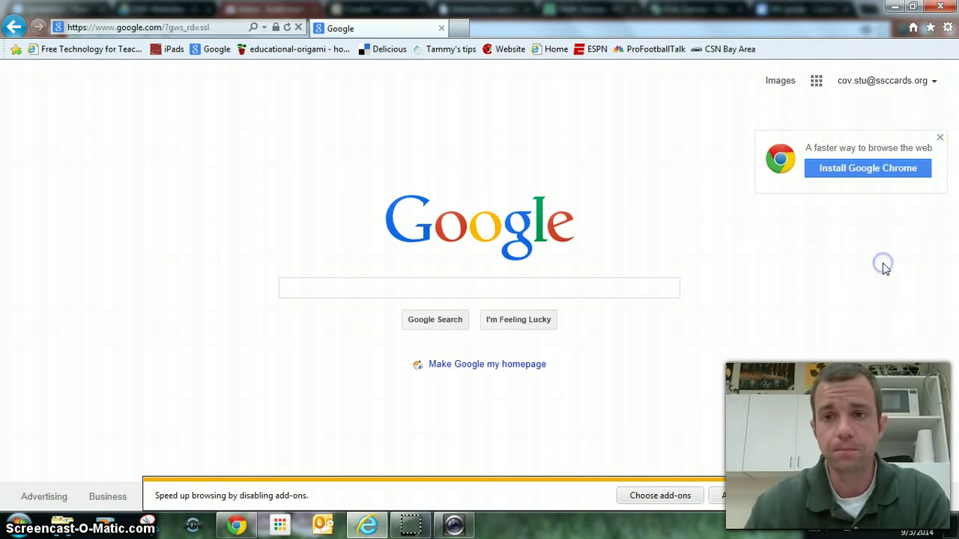
# Step: Open Google Drive from the Google homepage's list of apps
pyautogui.click(817, 84)
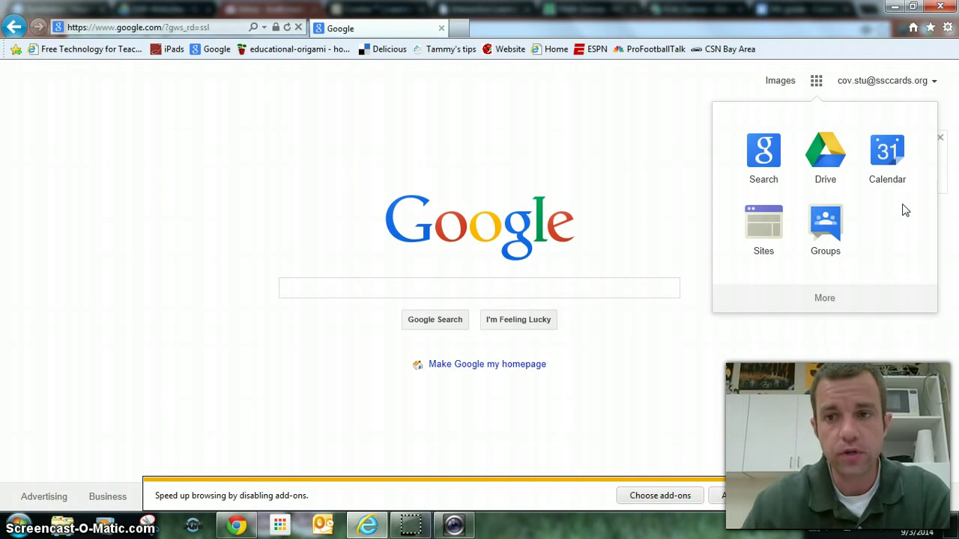
pyautogui.click(830, 153)
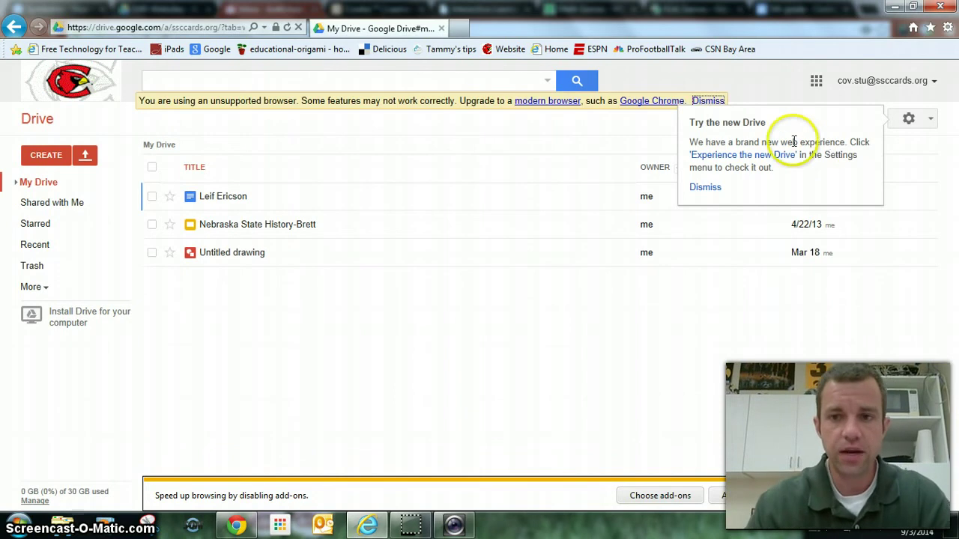
# Step: Try switching to the new Drive experience and going back to the previous page
pyautogui.click(753, 156)
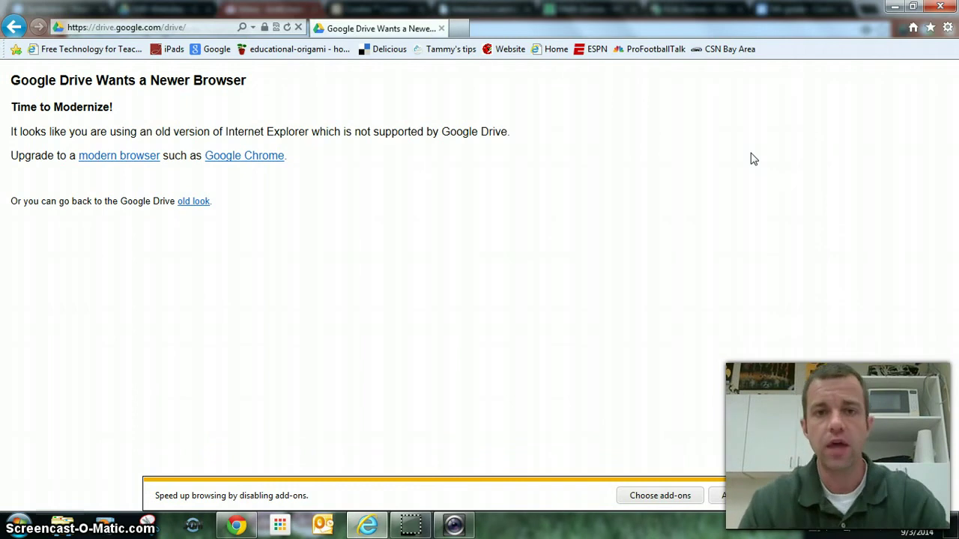
pyautogui.click(15, 27)
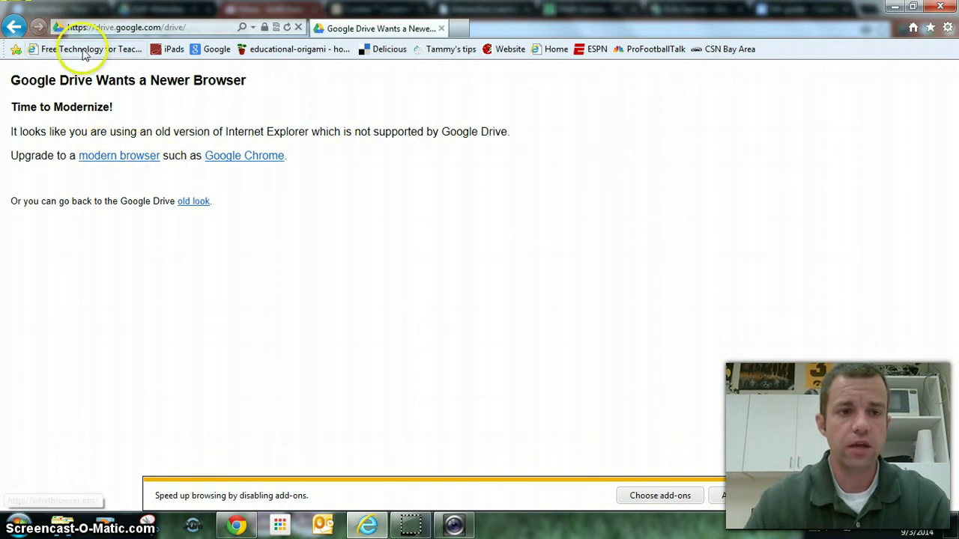
pyautogui.click(13, 27)
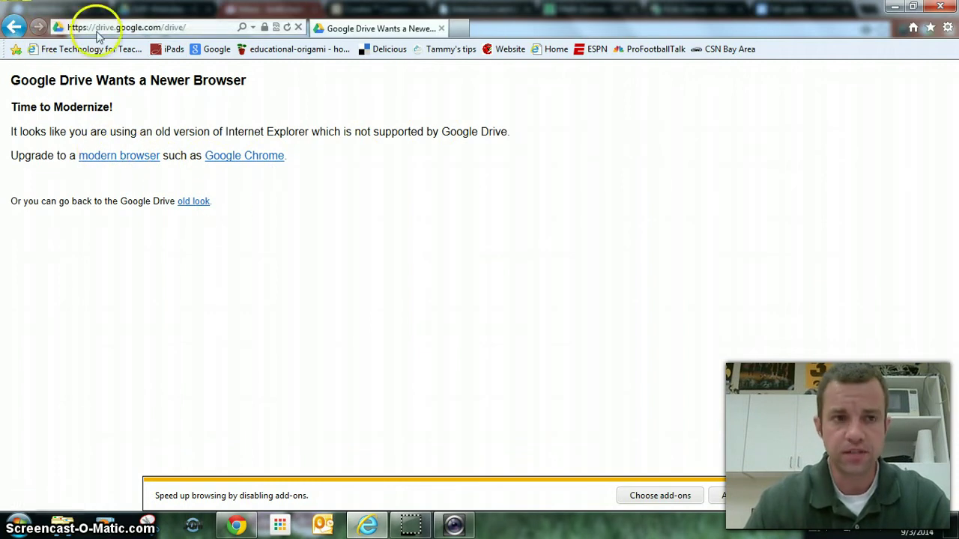
# Step: Load drive.google.com and return Google Drive to its old look
pyautogui.click(140, 27)
pyautogui.write('dr')
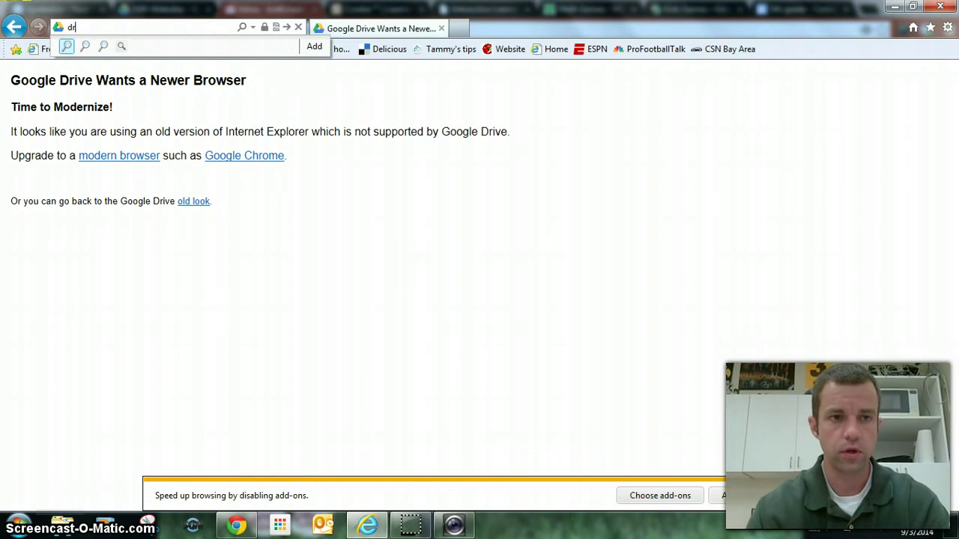
pyautogui.write('ive.google.com')
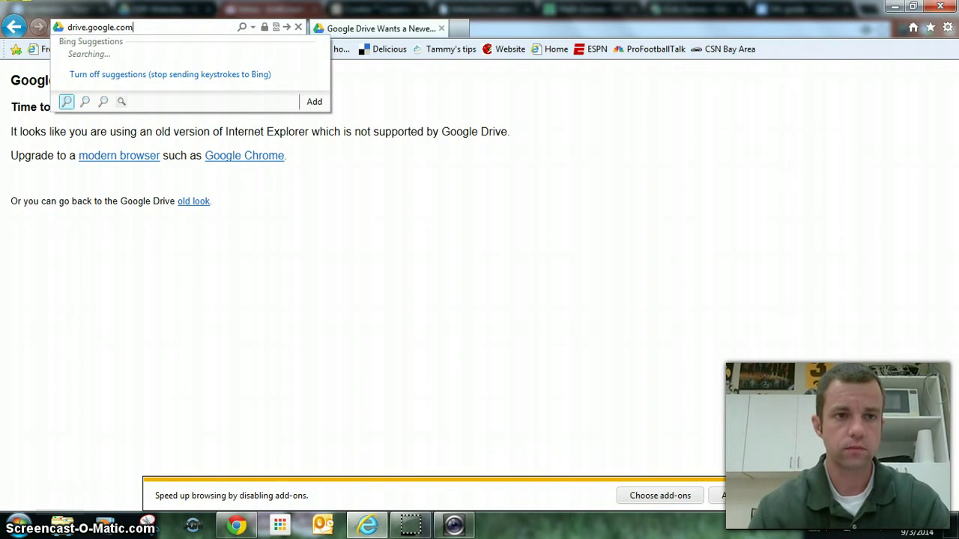
pyautogui.press('Return')
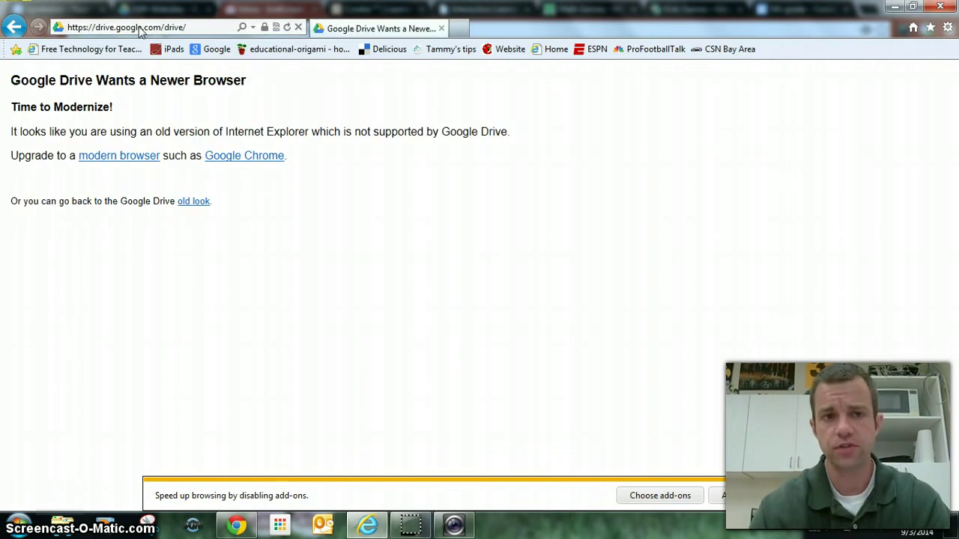
pyautogui.click(194, 202)
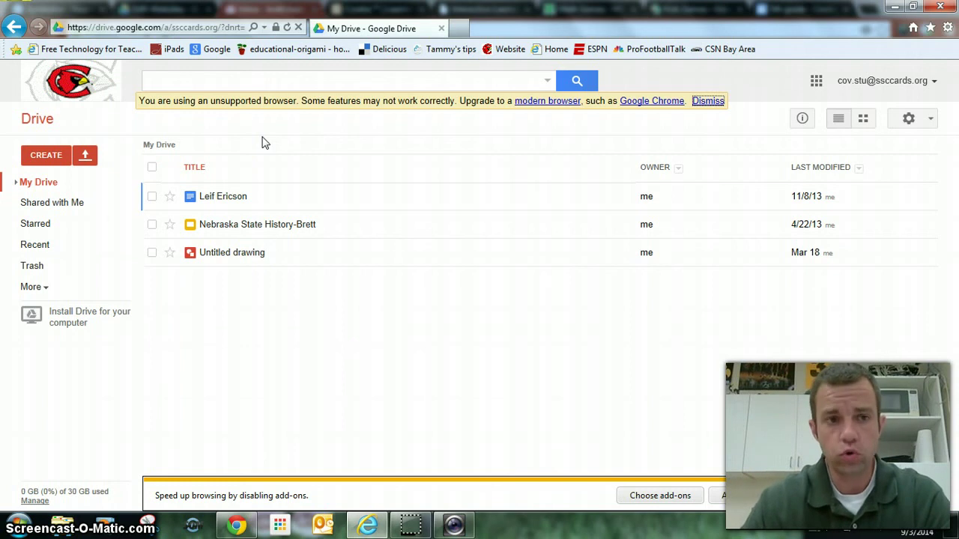
# Step: View the folders shared with the account and return to My Drive
pyautogui.click(50, 199)
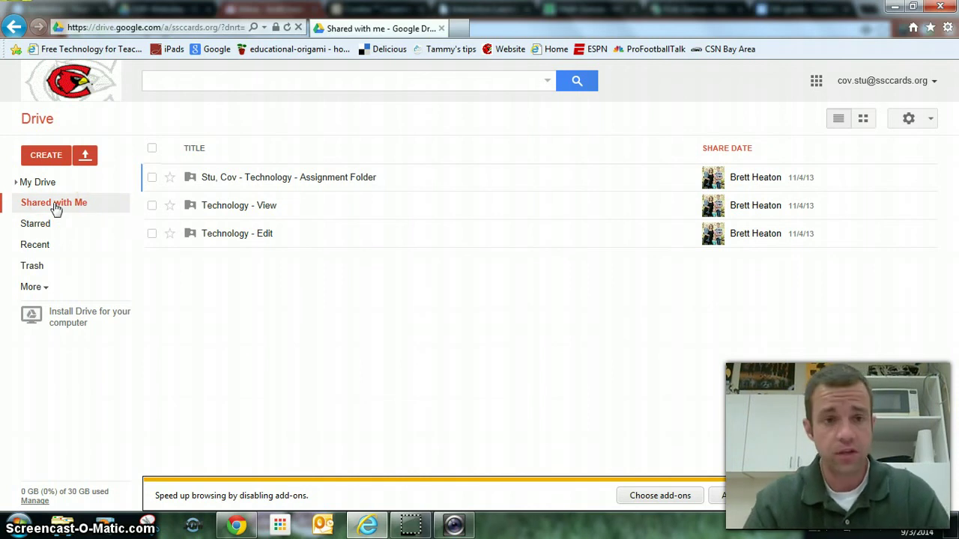
pyautogui.click(45, 182)
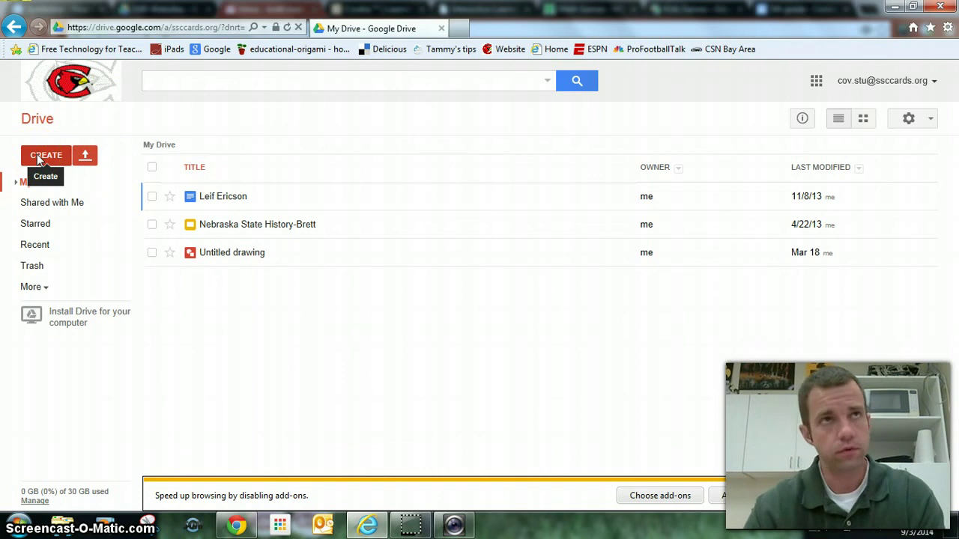
# Step: Create a blank text document, look at its rename option without changing the name, and close it
pyautogui.click(37, 158)
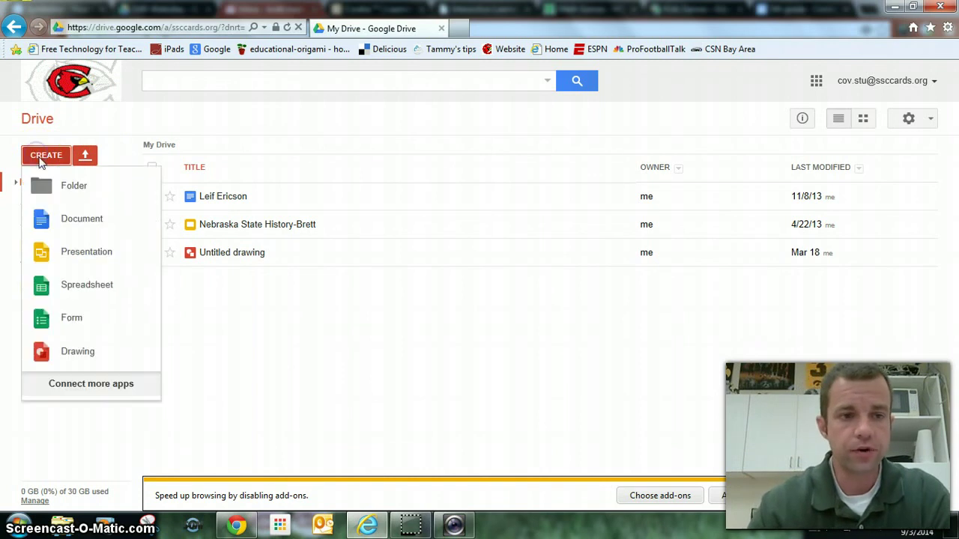
pyautogui.click(82, 219)
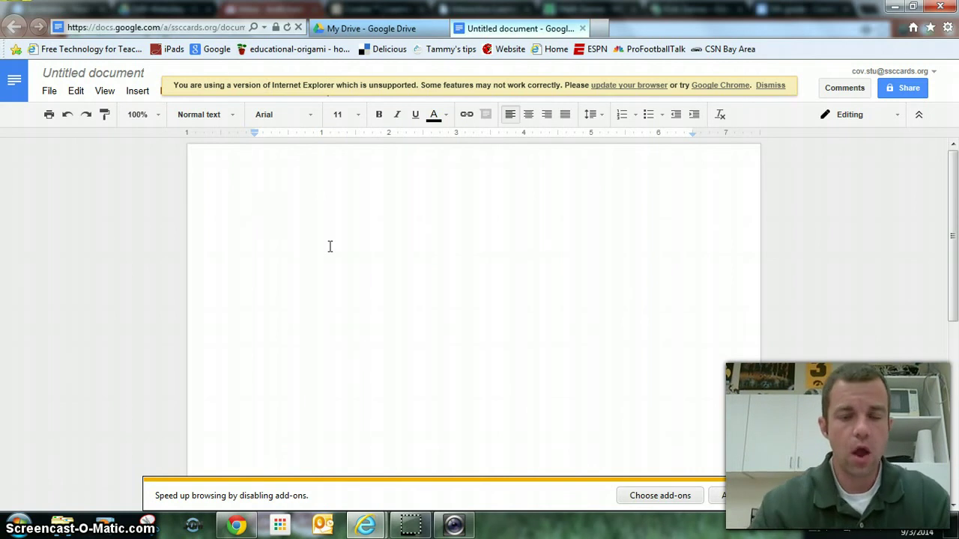
pyautogui.click(80, 73)
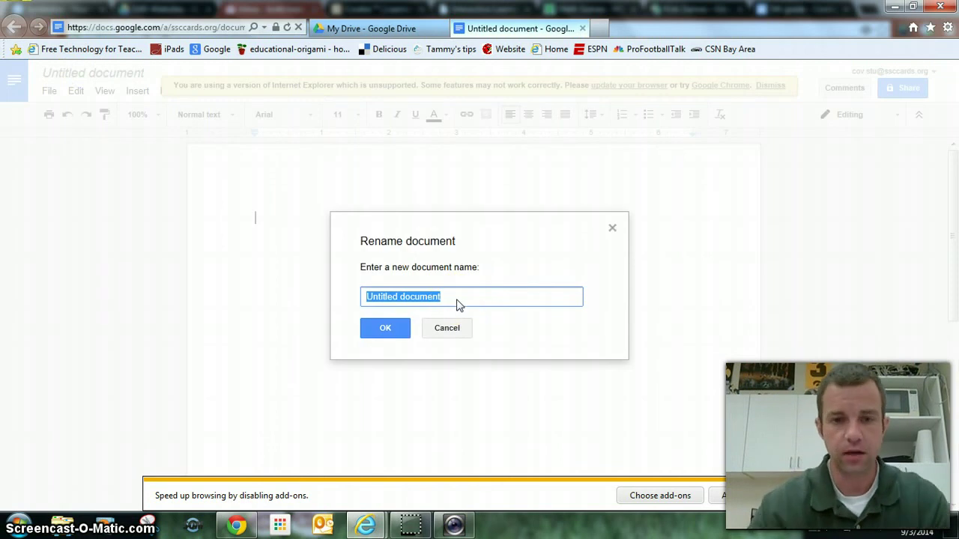
pyautogui.click(446, 327)
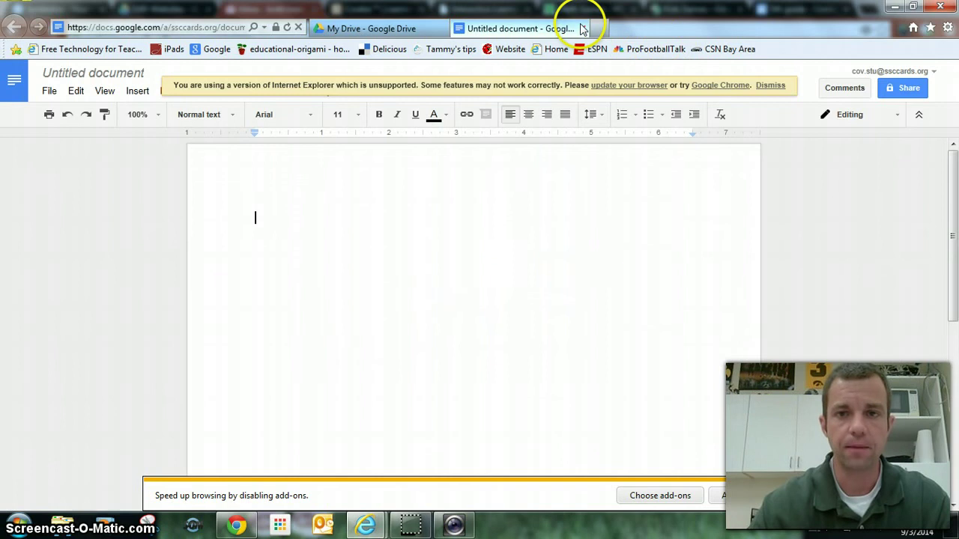
pyautogui.click(582, 29)
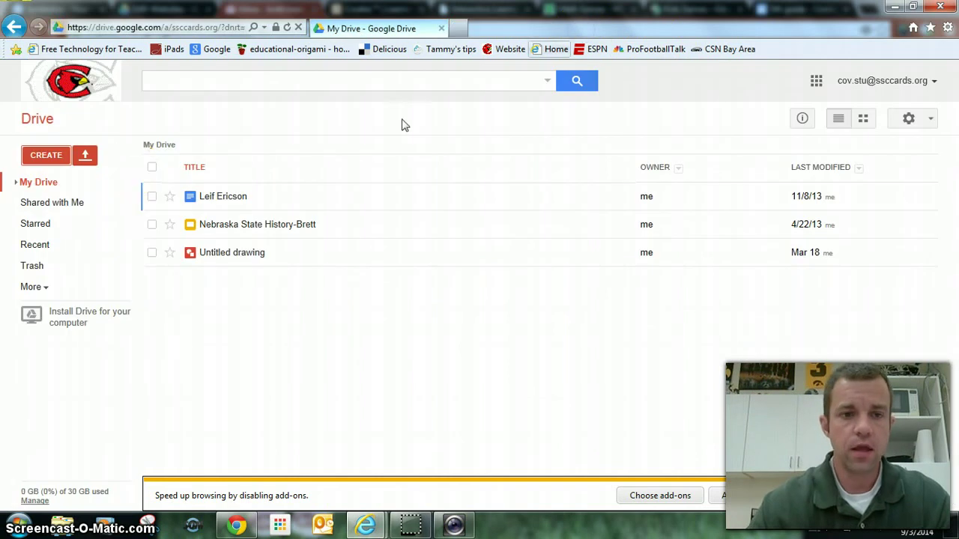
# Step: Create a new presentation in My Drive with the Biz theme
pyautogui.click(41, 155)
pyautogui.click(75, 255)
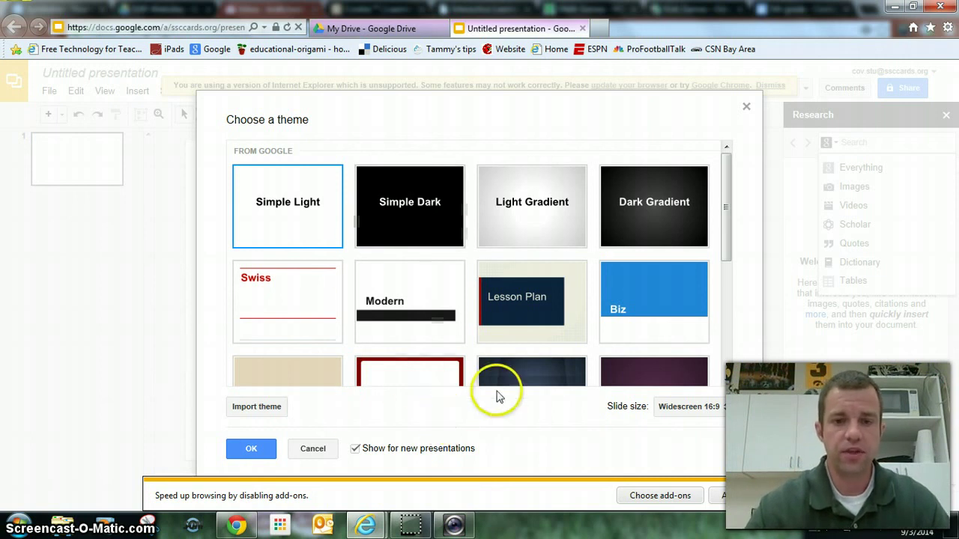
pyautogui.click(619, 308)
pyautogui.click(250, 450)
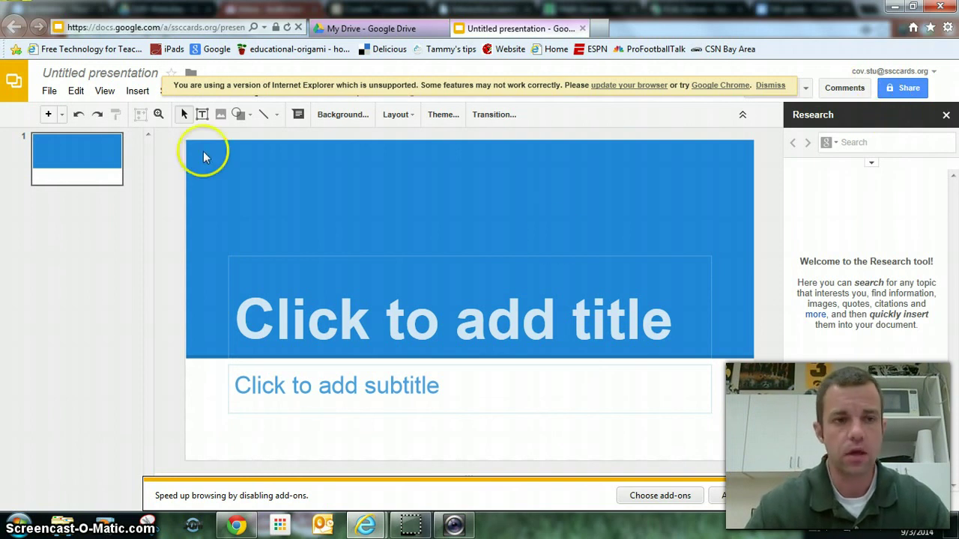
# Step: Add four slides after the title slide and close the presentation
pyautogui.click(47, 116)
pyautogui.click(47, 115)
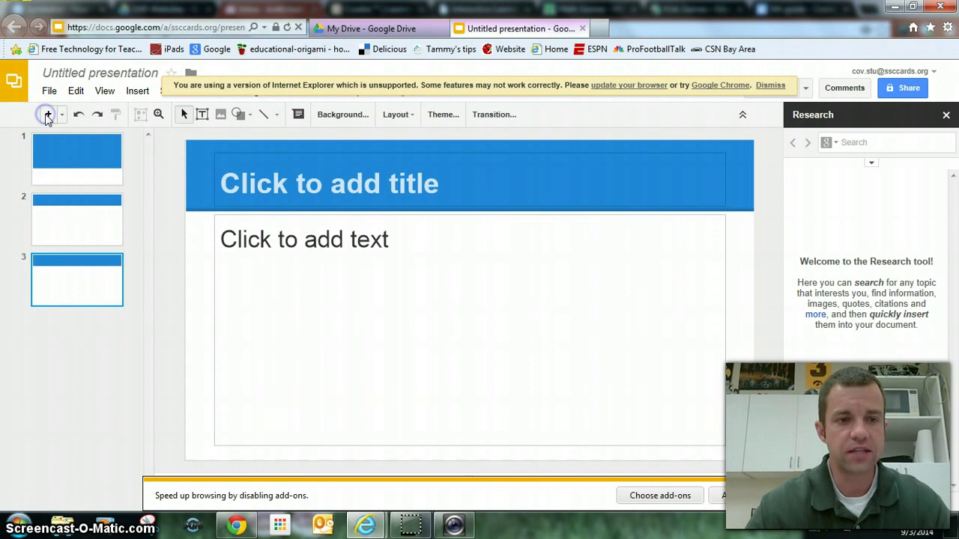
pyautogui.click(47, 115)
pyautogui.click(47, 115)
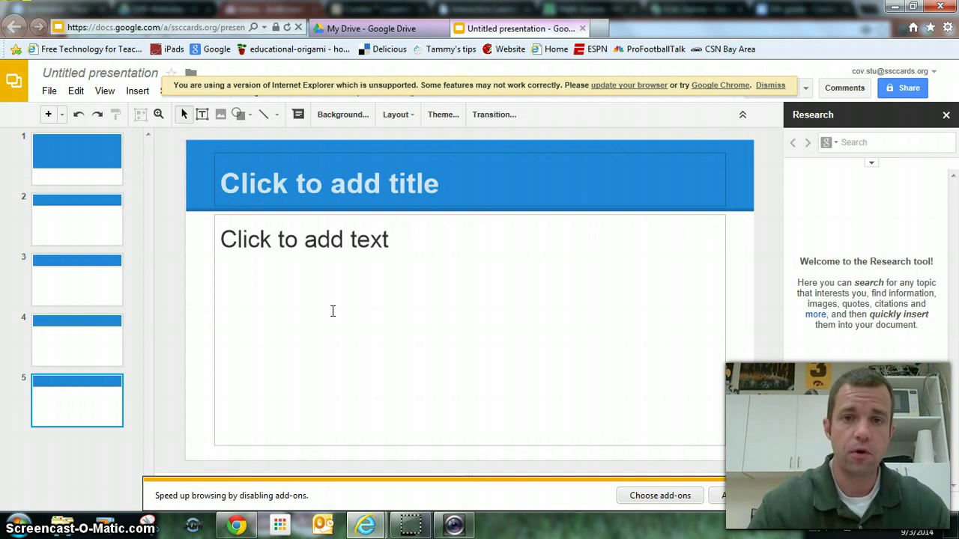
pyautogui.click(582, 29)
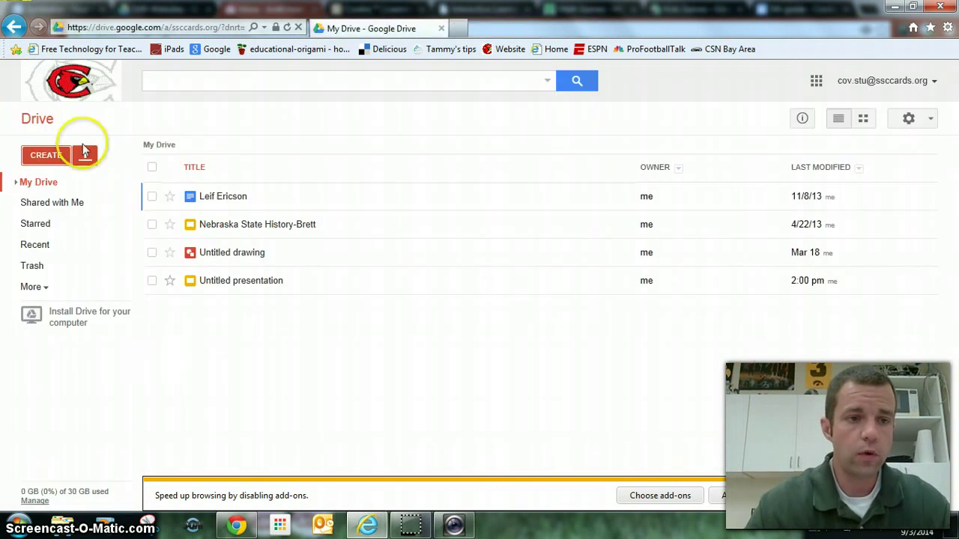
# Step: Create a blank spreadsheet in My Drive and close it without entering any data
pyautogui.click(44, 156)
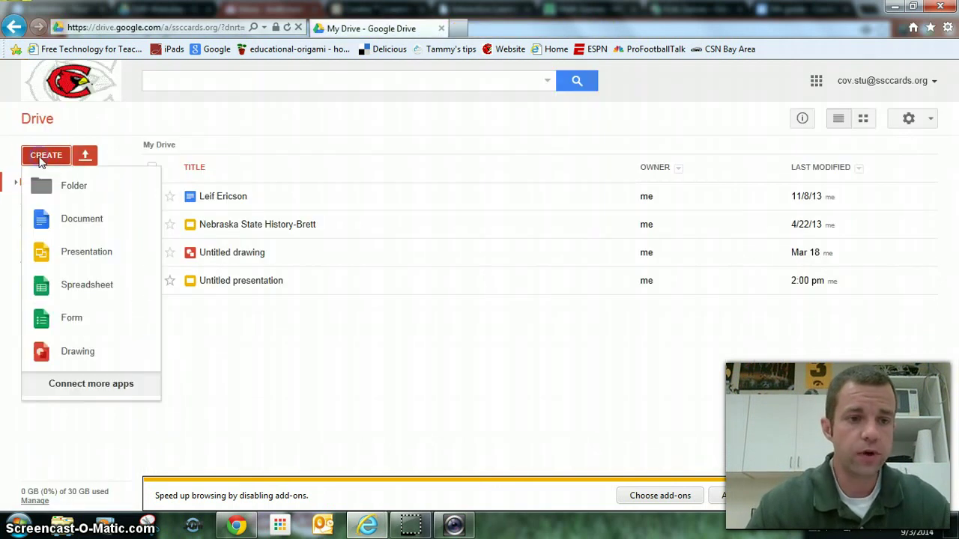
pyautogui.click(79, 288)
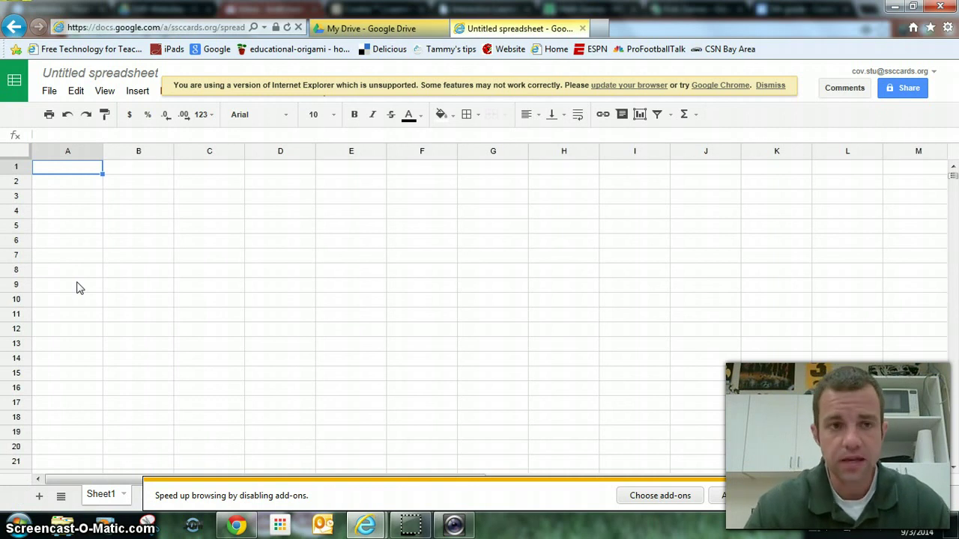
pyautogui.click(78, 242)
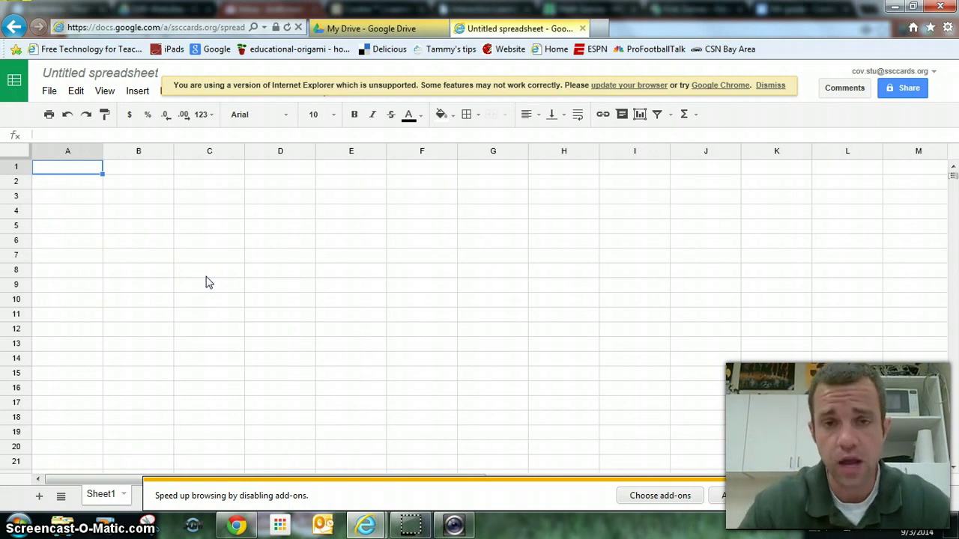
pyautogui.click(582, 28)
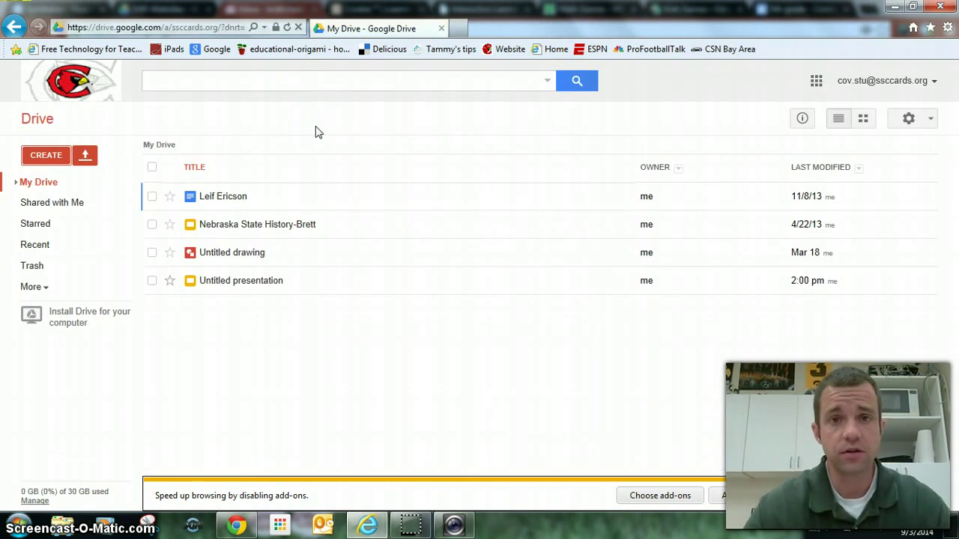
# Step: Open the signed-in Google account's options from Drive
pyautogui.click(933, 81)
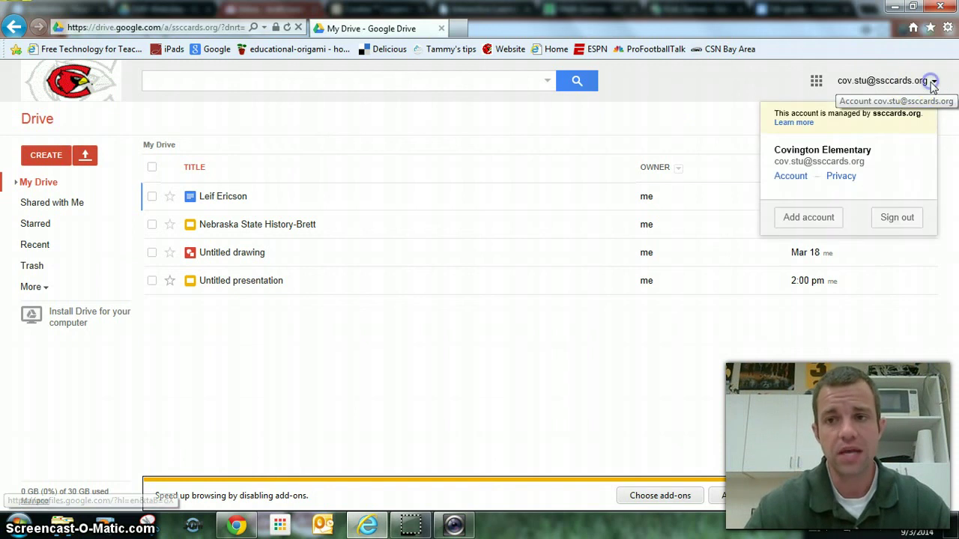